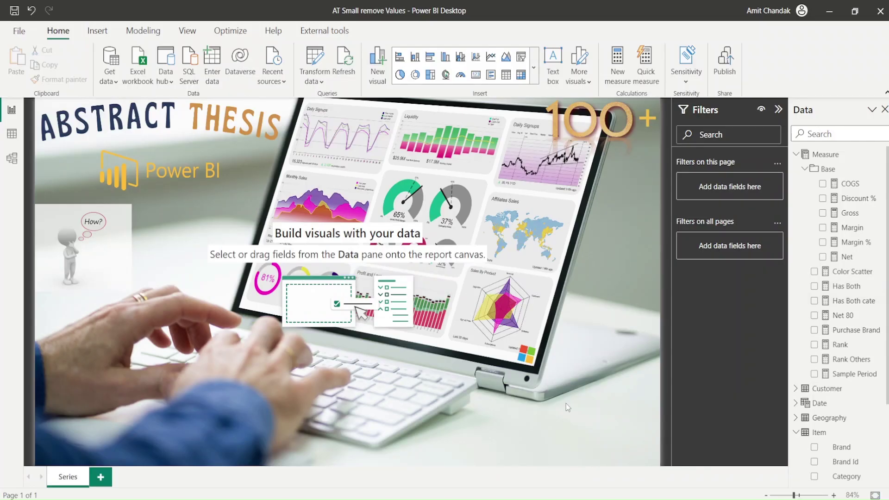
On a new page, add an enlarged table of Item Brand values, then view the model relationships.
{"action": "left_click", "coordinate": [101, 478]}
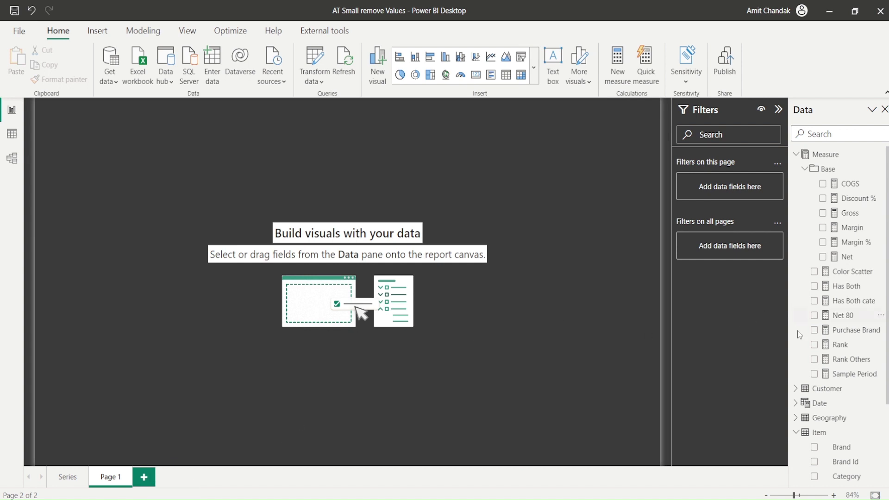
{"action": "scroll", "coordinate": [834, 357], "scroll_direction": "down", "scroll_amount": 3}
{"action": "left_click_drag", "start_coordinate": [842, 346], "coordinate": [178, 190]}
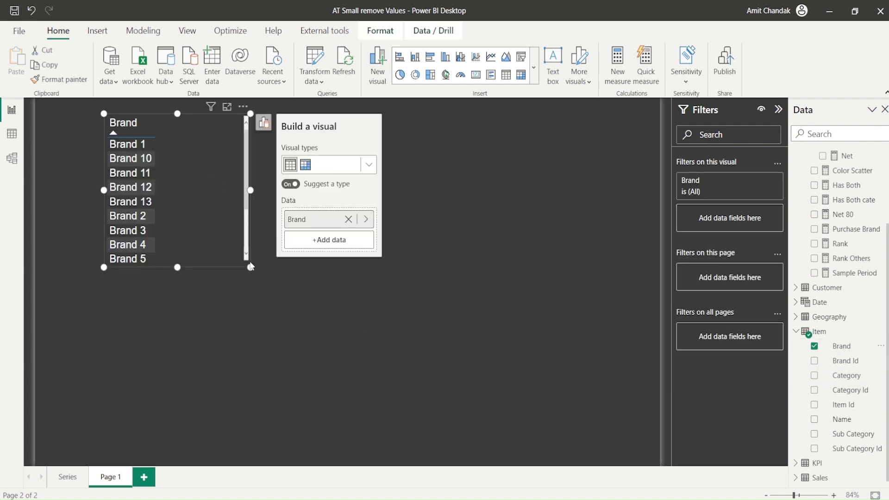
{"action": "left_click_drag", "start_coordinate": [250, 268], "coordinate": [386, 416]}
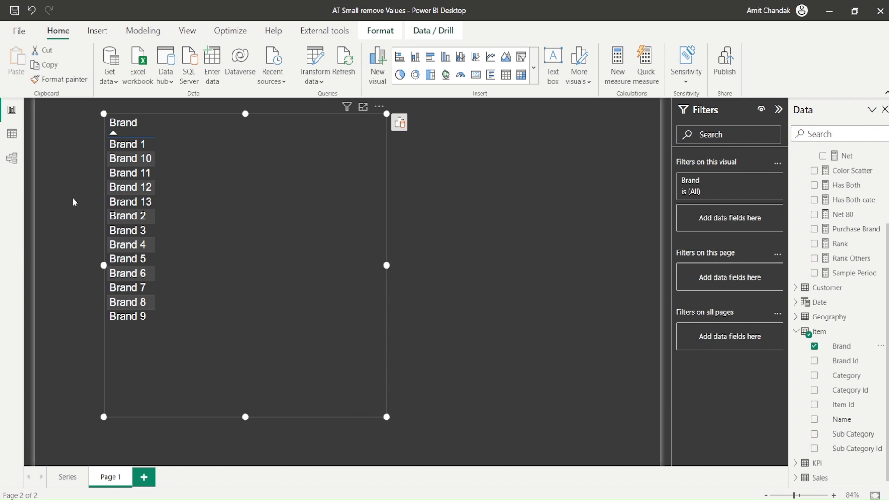
{"action": "left_click", "coordinate": [12, 158]}
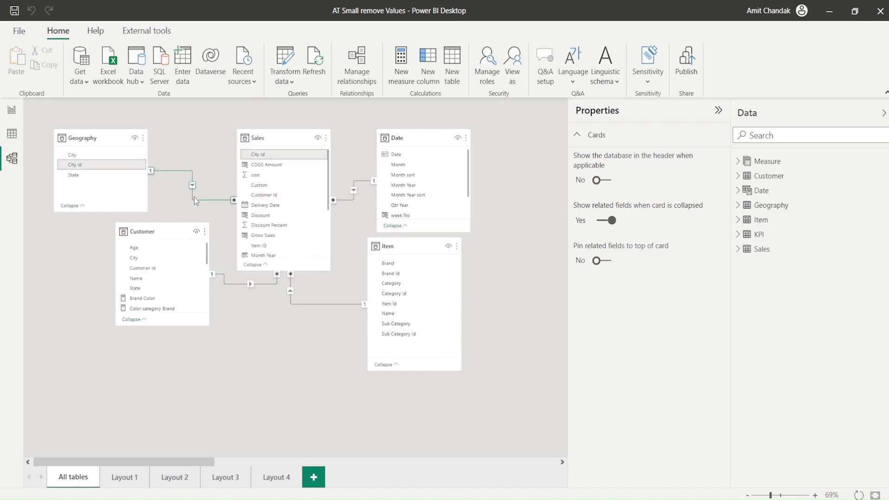
Switch back to Report view to see the Brand 1–13 table.
{"action": "left_click", "coordinate": [11, 111]}
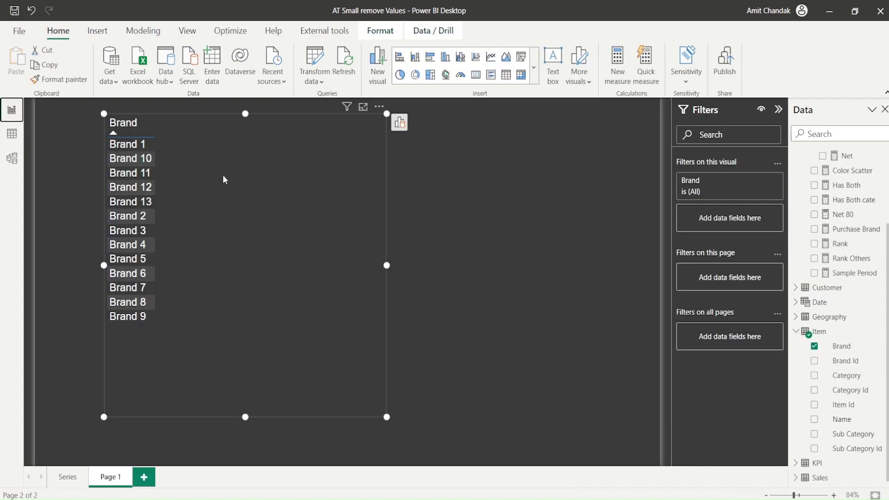
Add Category and the Measure > Base > Net measure to the Brand visual.
{"action": "left_click_drag", "start_coordinate": [847, 375], "coordinate": [264, 190]}
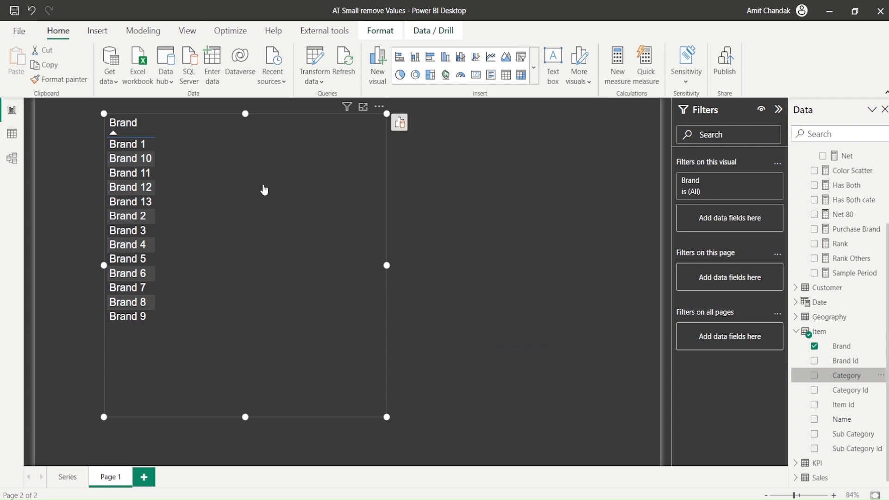
{"action": "left_click", "coordinate": [404, 131]}
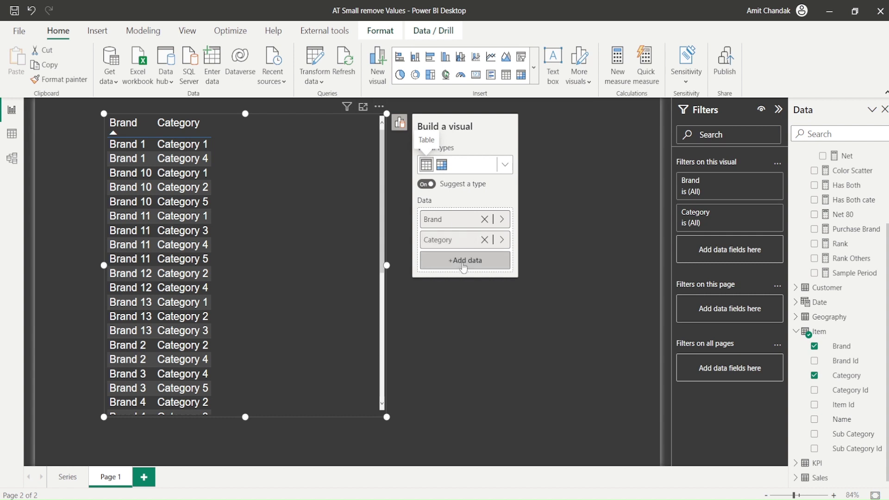
{"action": "left_click", "coordinate": [464, 267]}
{"action": "left_click", "coordinate": [530, 175]}
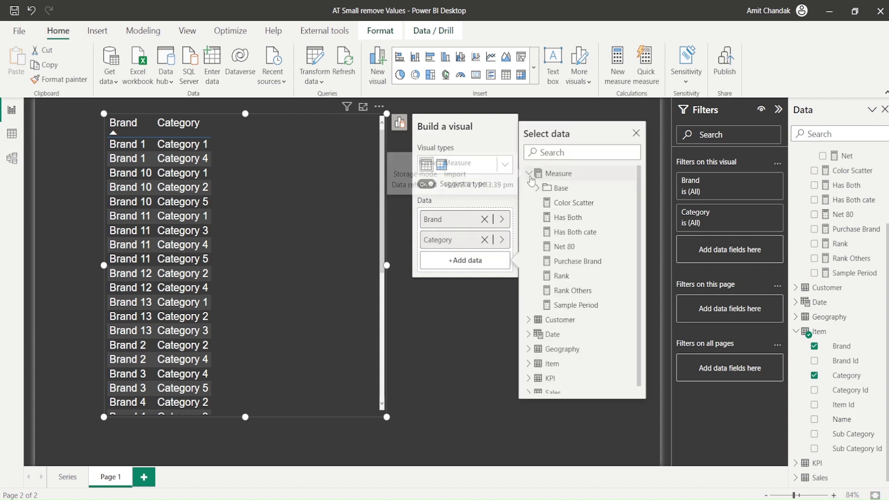
{"action": "left_click", "coordinate": [537, 188]}
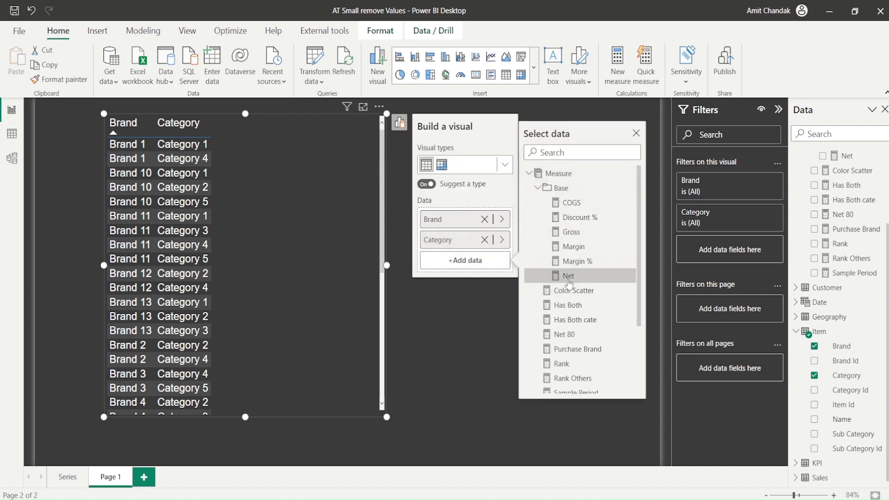
{"action": "left_click", "coordinate": [568, 276]}
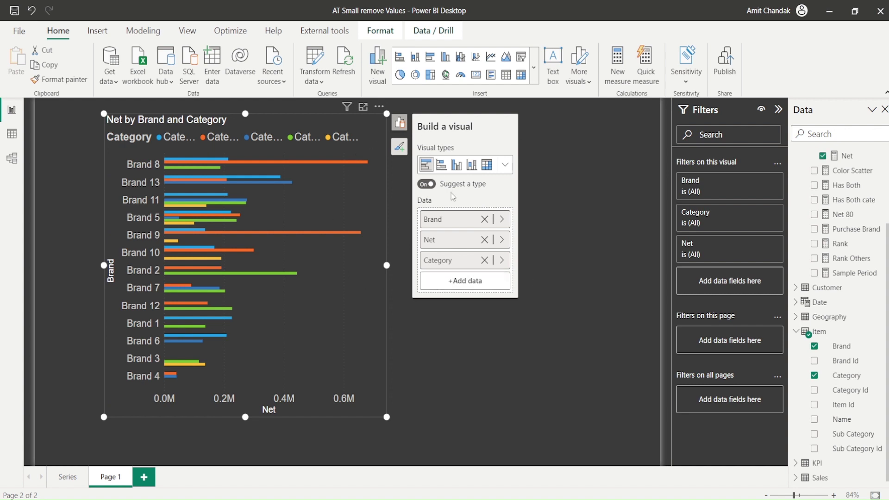
Turn the visual into a Matrix with Suggest a type off and Brand moved to rows.
{"action": "left_click", "coordinate": [487, 165]}
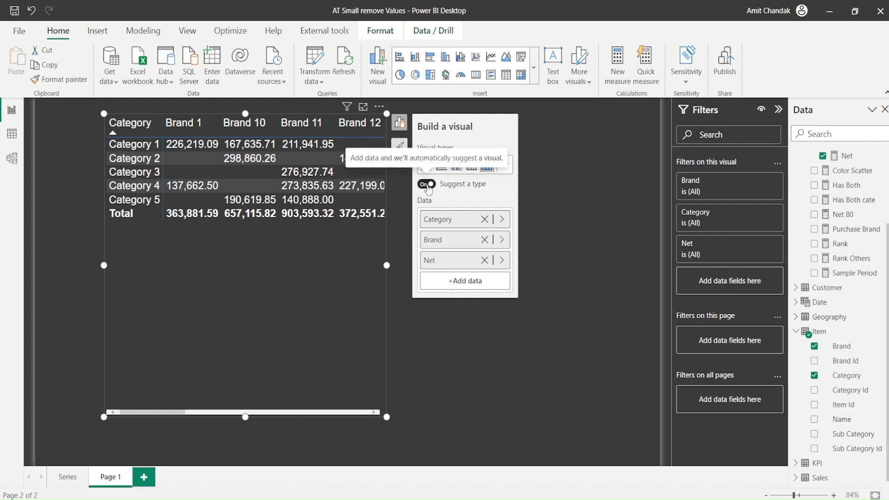
{"action": "left_click", "coordinate": [427, 185]}
{"action": "left_click_drag", "start_coordinate": [463, 282], "coordinate": [476, 214]}
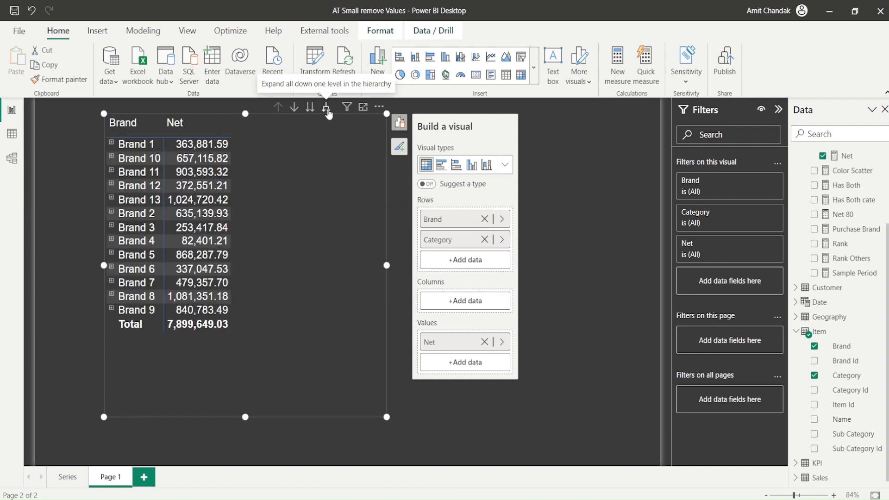
Expand all brands down one level to show their Category rows with Net values.
{"action": "left_click", "coordinate": [327, 108]}
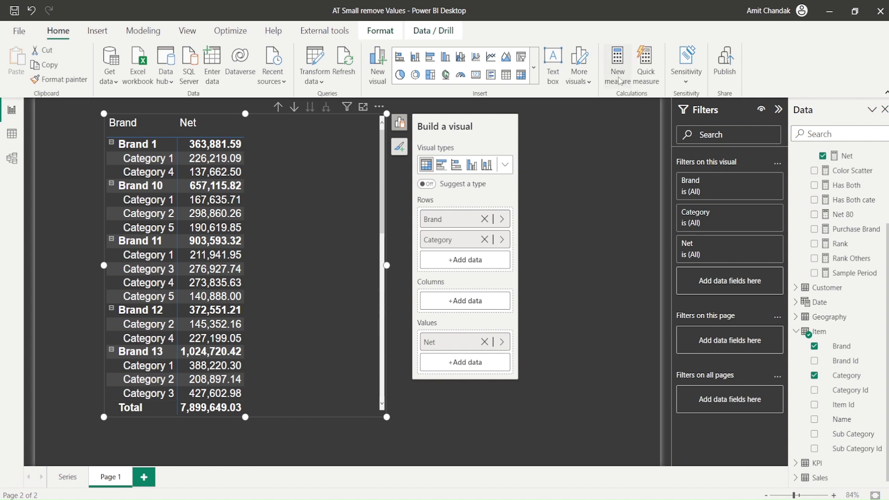
Start a new measure 'Net without brand 11' beginning with IF(MAX('Item'[Brand]).
{"action": "key", "text": "ctrl+z"}
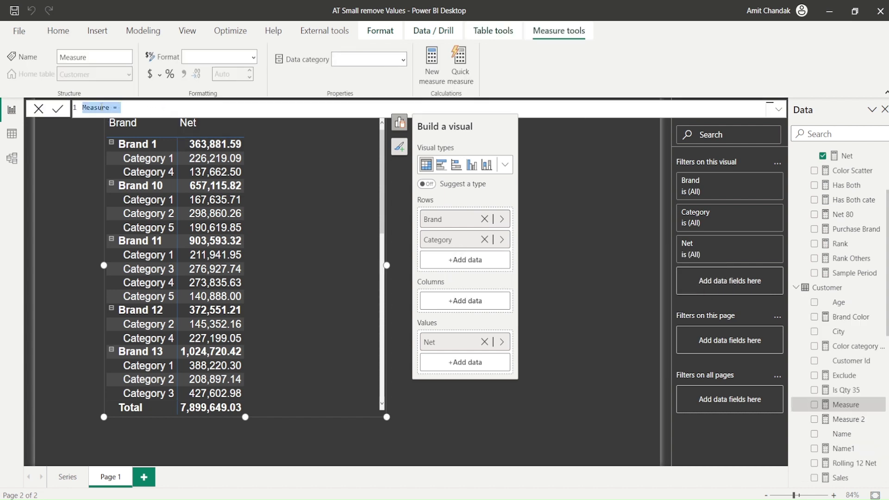
{"action": "type", "text": "N"}
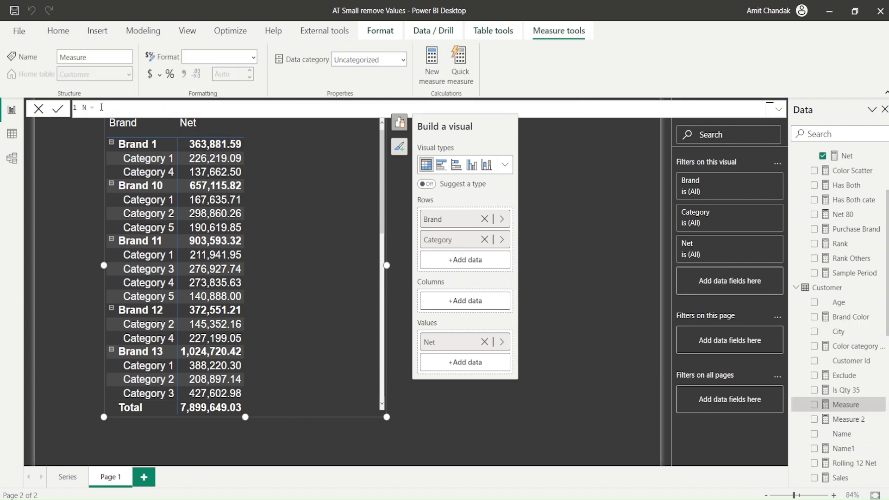
{"action": "type", "text": "et without brand 11"}
{"action": "key", "text": "End"}
{"action": "type", "text": "if"}
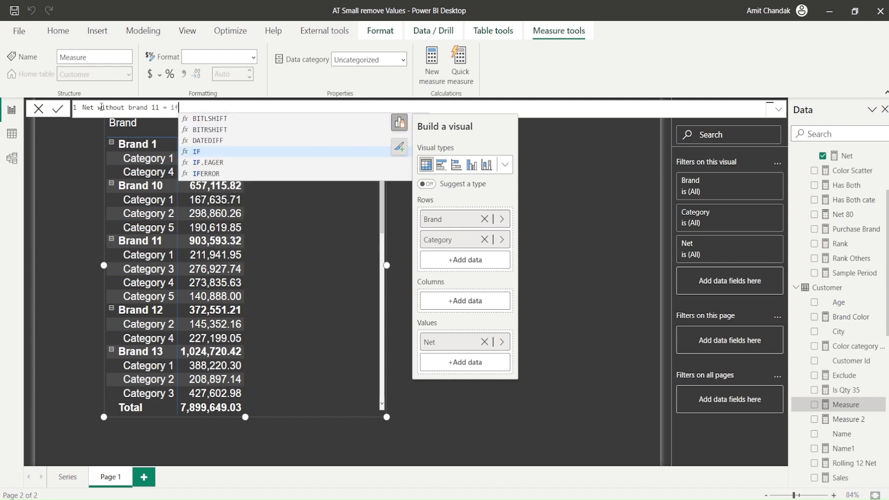
{"action": "type", "text": "(m"}
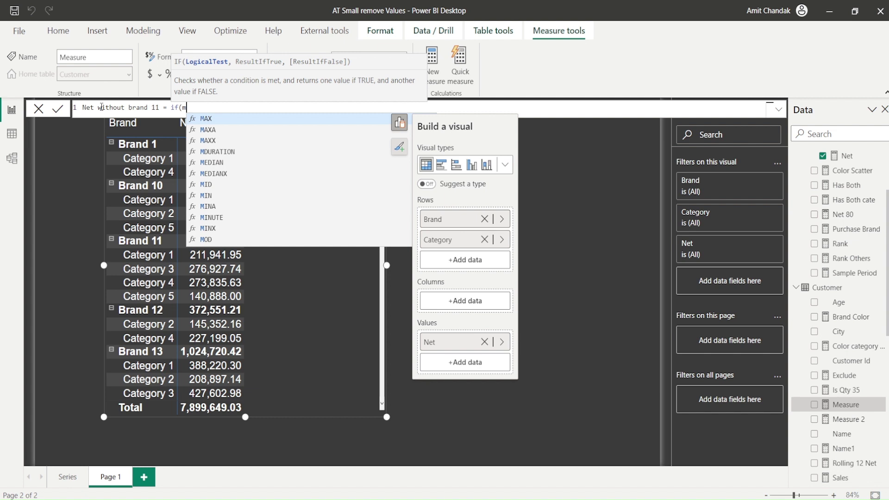
{"action": "type", "text": "ax(ite"}
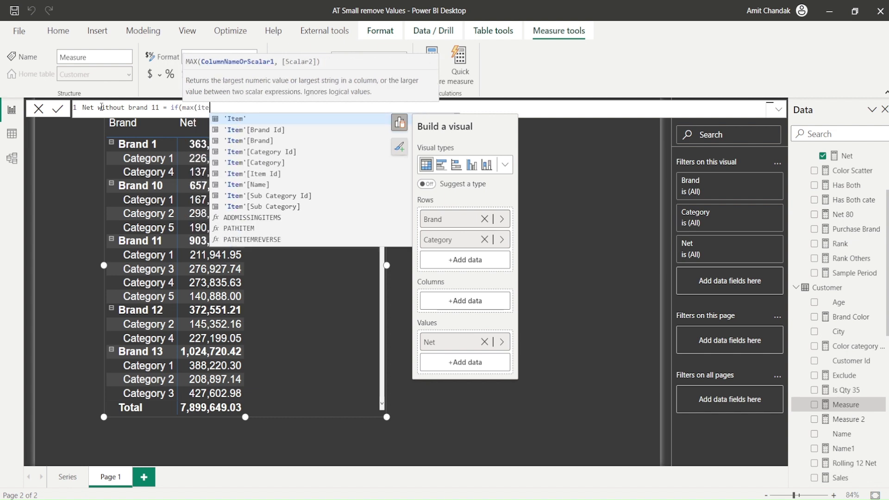
{"action": "key", "text": "Down"}
{"action": "key", "text": "Down"}
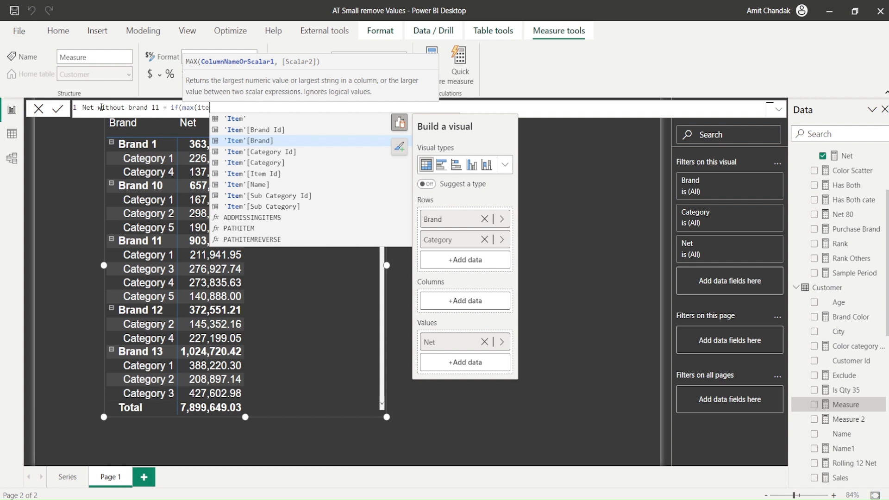
{"action": "key", "text": "Tab"}
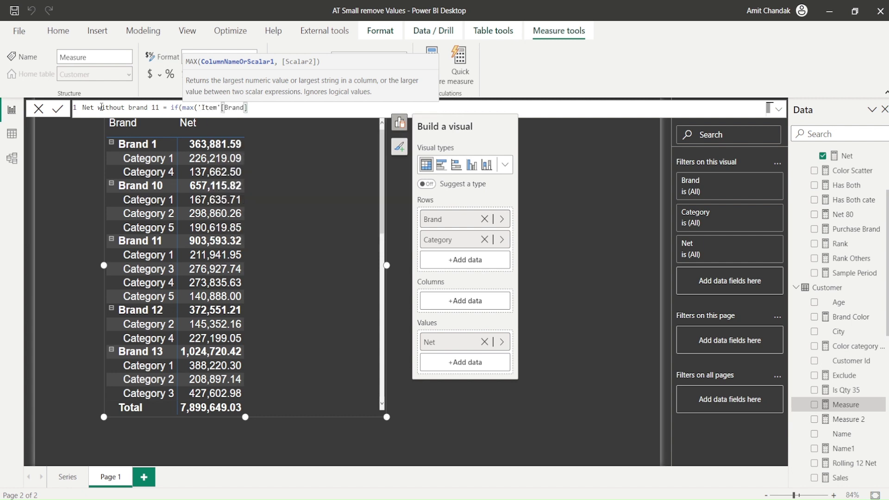
{"action": "type", "text": ")"}
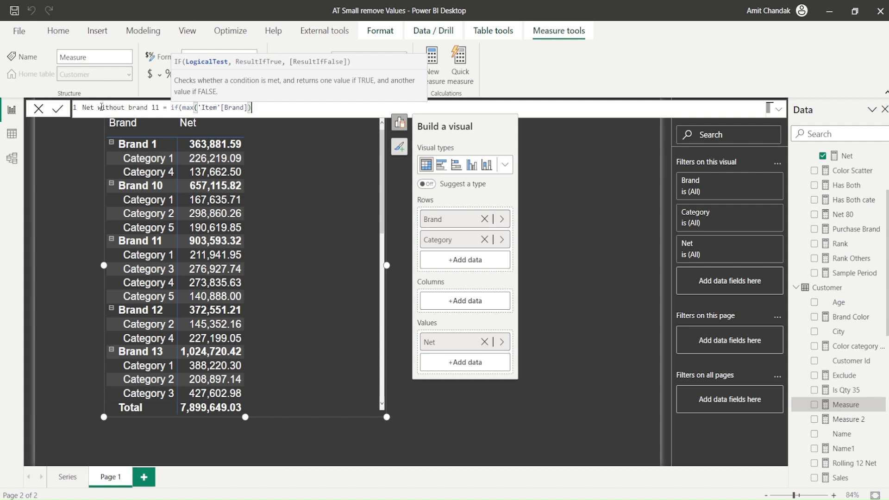
Complete the formula with the "Brand 11" test, BLANK() and [Net] arguments.
{"action": "type", "text": ", "}
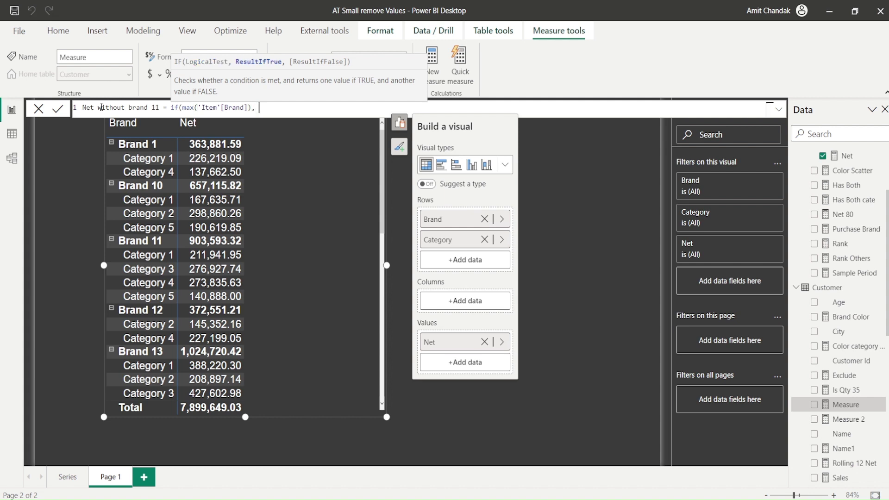
{"action": "type", "text": "\"\"Brand 11\" , "}
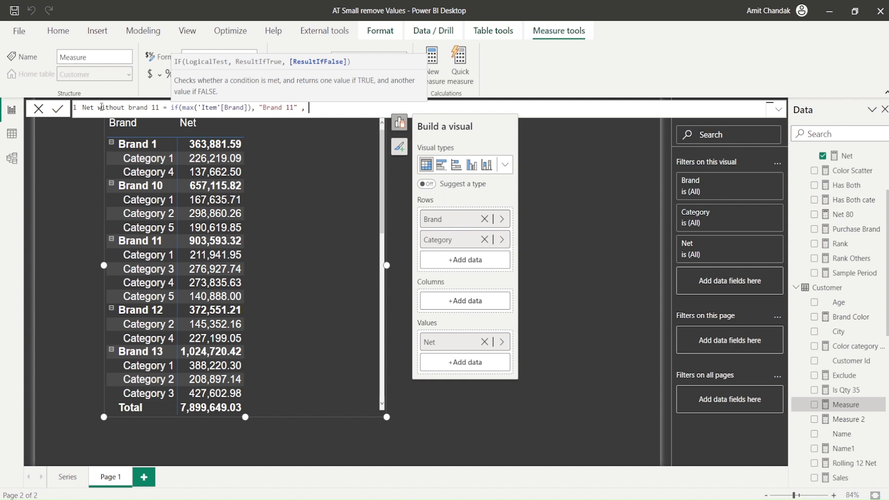
{"action": "type", "text": "bla"}
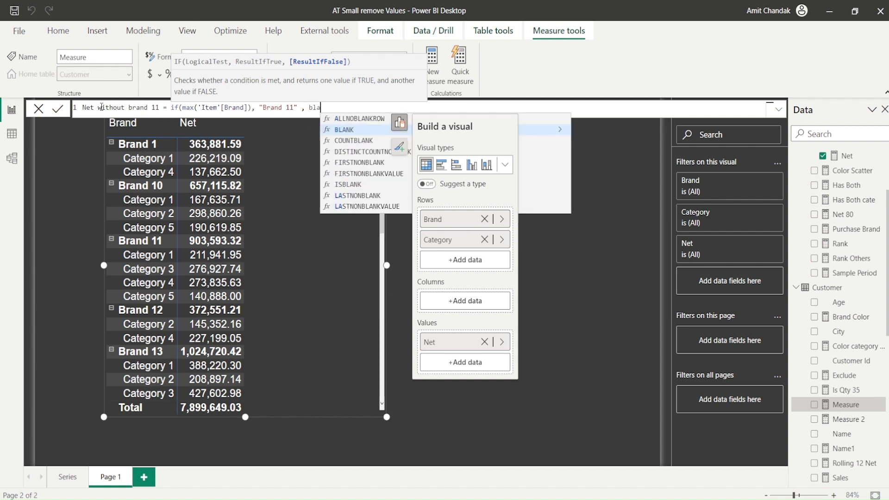
{"action": "key", "text": "Tab"}
{"action": "type", "text": "), [nw"}
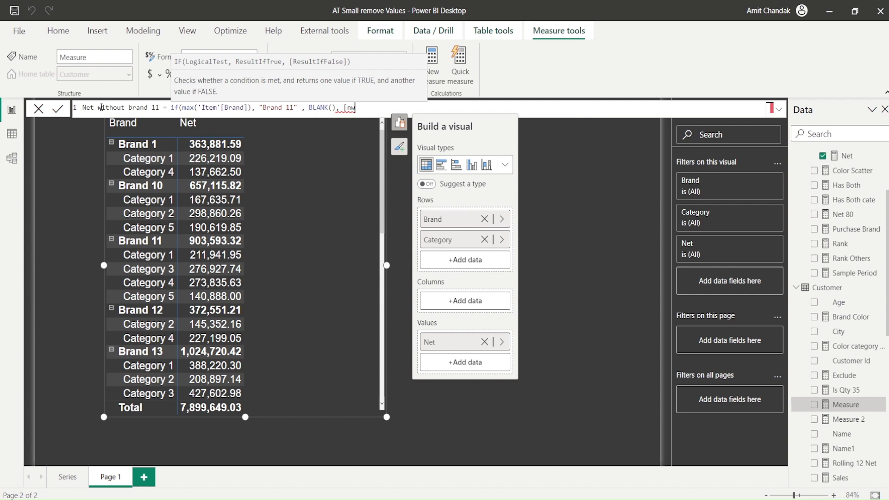
{"action": "key", "text": "BackSpace"}
{"action": "type", "text": "e"}
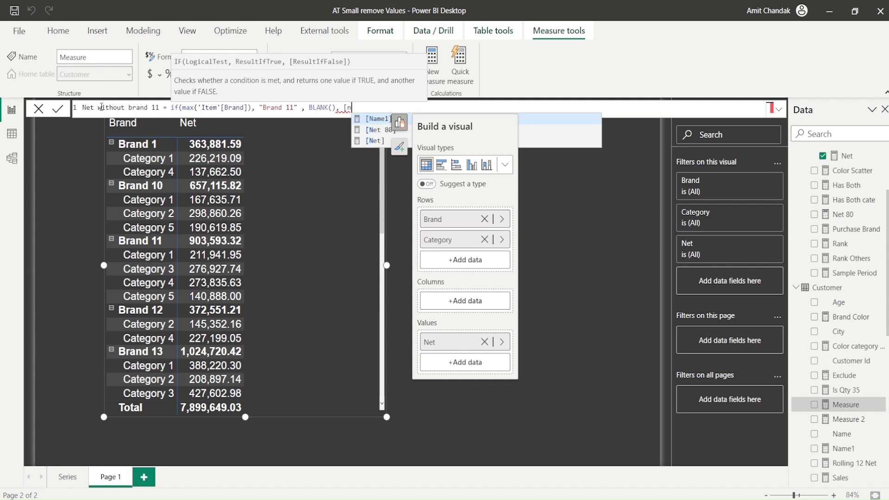
{"action": "key", "text": "BackSpace"}
{"action": "type", "text": "e"}
{"action": "key", "text": "Tab"}
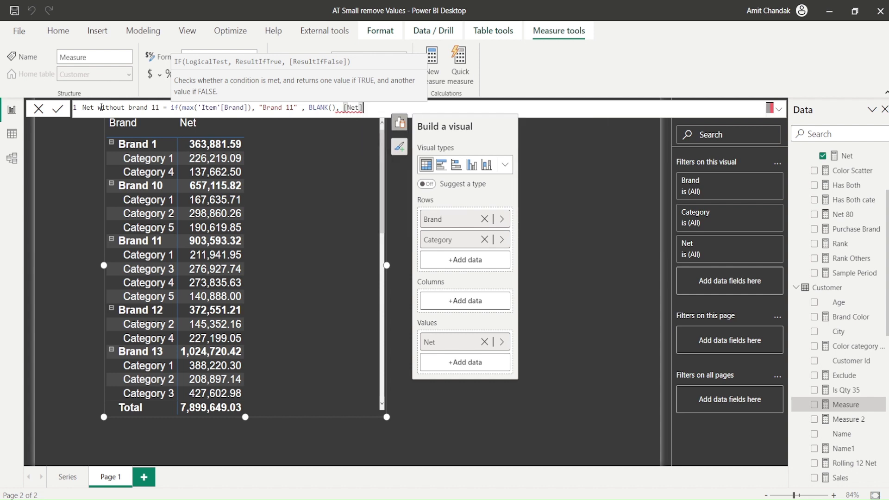
{"action": "type", "text": ")"}
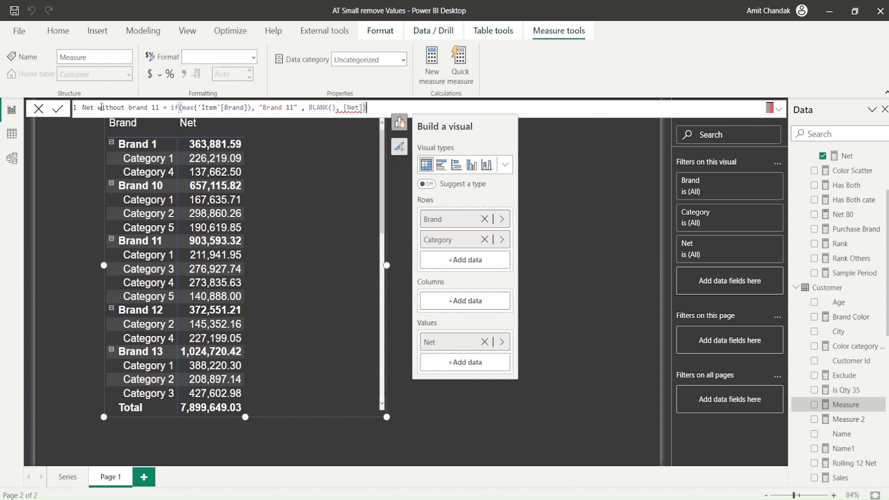
Replace the misplaced comma with = so it tests MAX('Item'[Brand]) = "Brand 11", and commit.
{"action": "key", "text": "Left"}
{"action": "key", "text": "Left"}
{"action": "key", "text": "Left"}
{"action": "key", "text": "Left"}
{"action": "key", "text": "Left"}
{"action": "key", "text": "Left"}
{"action": "key", "text": "Left"}
{"action": "key", "text": "Left"}
{"action": "key", "text": "Left"}
{"action": "key", "text": "Left"}
{"action": "key", "text": "Left"}
{"action": "key", "text": "Left"}
{"action": "key", "text": "Left"}
{"action": "key", "text": "Left"}
{"action": "key", "text": "Left"}
{"action": "key", "text": "Left"}
{"action": "key", "text": "Left"}
{"action": "key", "text": "Left"}
{"action": "key", "text": "Left"}
{"action": "key", "text": "Left"}
{"action": "key", "text": "Left"}
{"action": "key", "text": "Left"}
{"action": "key", "text": "Left"}
{"action": "key", "text": "Left"}
{"action": "key", "text": "Left"}
{"action": "key", "text": "Left"}
{"action": "key", "text": "Left"}
{"action": "key", "text": "Left"}
{"action": "key", "text": "Left"}
{"action": "key", "text": "Left"}
{"action": "key", "text": "Right"}
{"action": "key", "text": "BackSpace"}
{"action": "type", "text": "="}
{"action": "key", "text": "Right"}
{"action": "key", "text": "Right"}
{"action": "key", "text": "Right"}
{"action": "key", "text": "Right"}
{"action": "key", "text": "Right"}
{"action": "key", "text": "Right"}
{"action": "key", "text": "Right"}
{"action": "key", "text": "Right"}
{"action": "key", "text": "Right"}
{"action": "key", "text": "Right"}
{"action": "key", "text": "Right"}
{"action": "key", "text": "Right"}
{"action": "key", "text": "Right"}
{"action": "key", "text": "Right"}
{"action": "key", "text": "Right"}
{"action": "key", "text": "Right"}
{"action": "key", "text": "Right"}
{"action": "key", "text": "Right"}
{"action": "key", "text": "Right"}
{"action": "key", "text": "Right"}
{"action": "key", "text": "Return"}
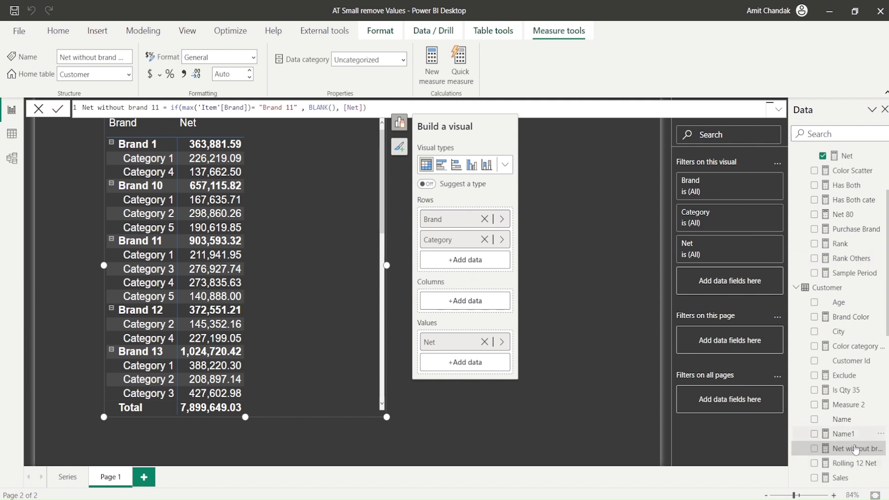
Swap Net for Net without brand 11 in the matrix values and reopen its formula.
{"action": "left_click_drag", "start_coordinate": [855, 449], "coordinate": [333, 195]}
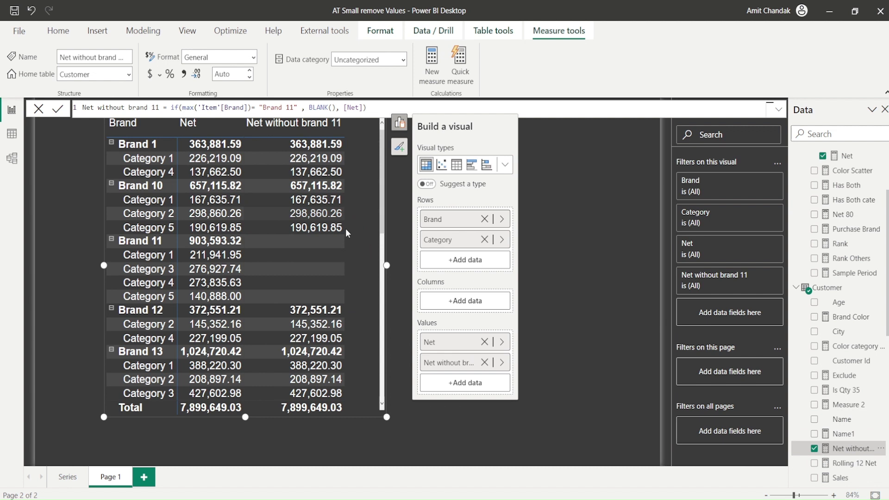
{"action": "left_click", "coordinate": [485, 345]}
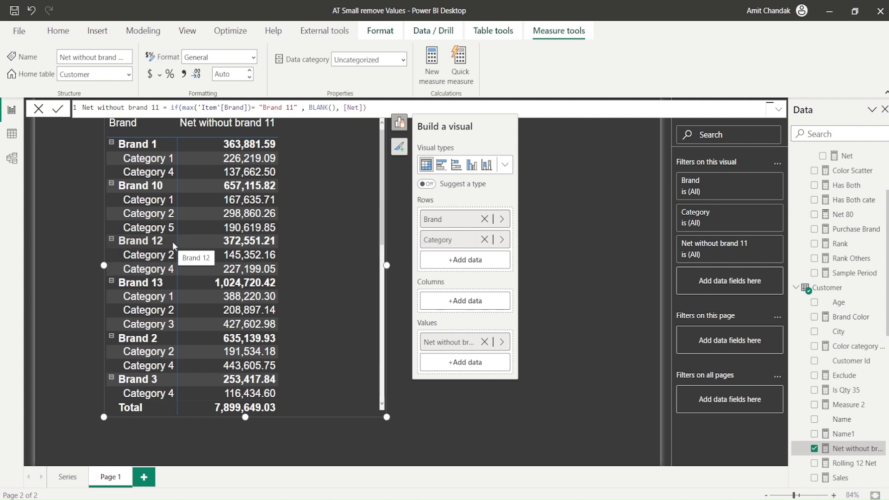
{"action": "left_click", "coordinate": [297, 108]}
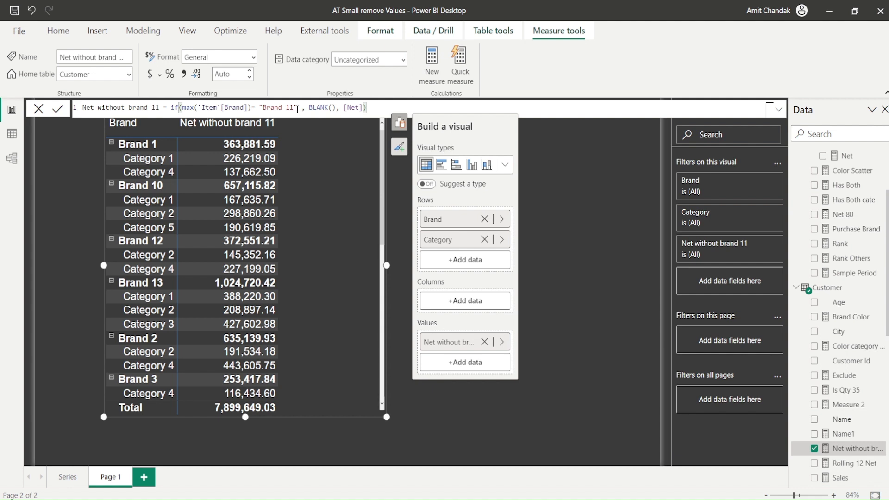
Add && ISINSCOPE('Item'[Category]) to the IF condition and commit the measure.
{"action": "type", "text": "&&  "}
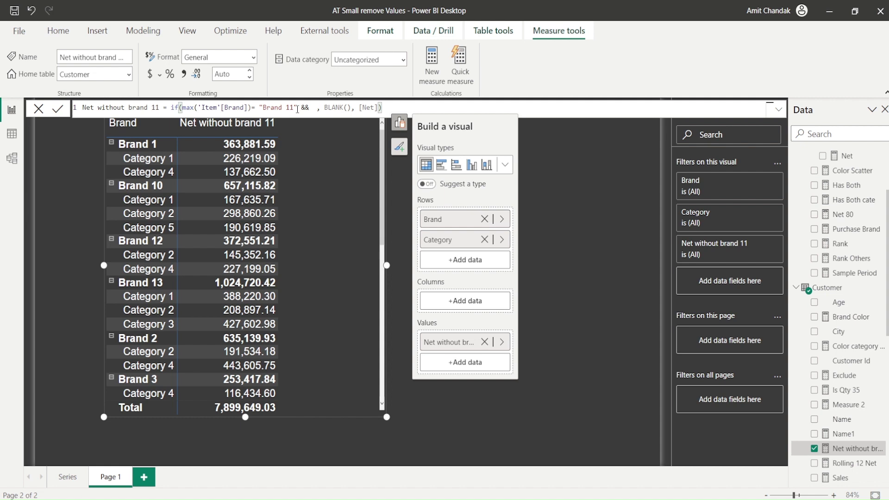
{"action": "type", "text": "ISINSCOPE("}
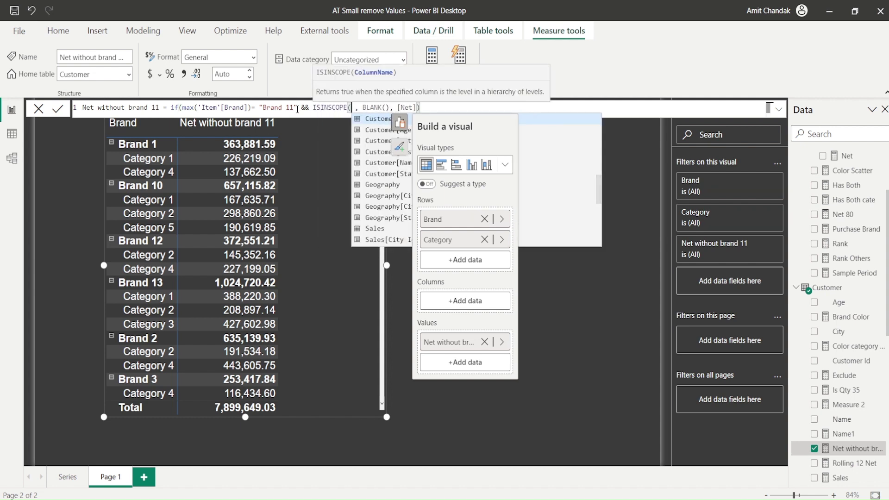
{"action": "type", "text": "Item[Ca"}
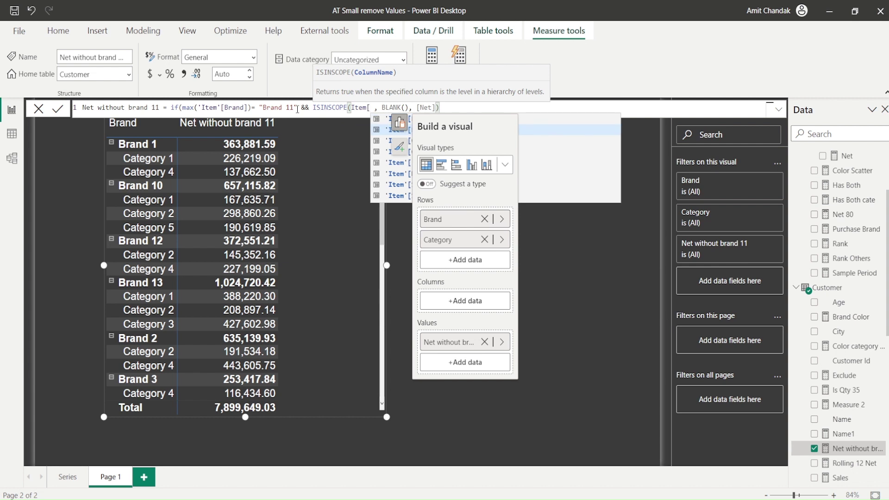
{"action": "key", "text": "Tab"}
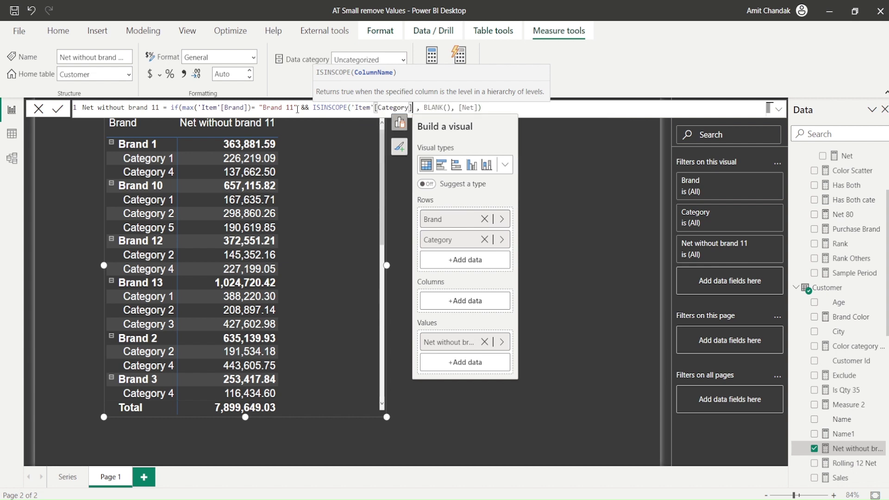
{"action": "type", "text": ")"}
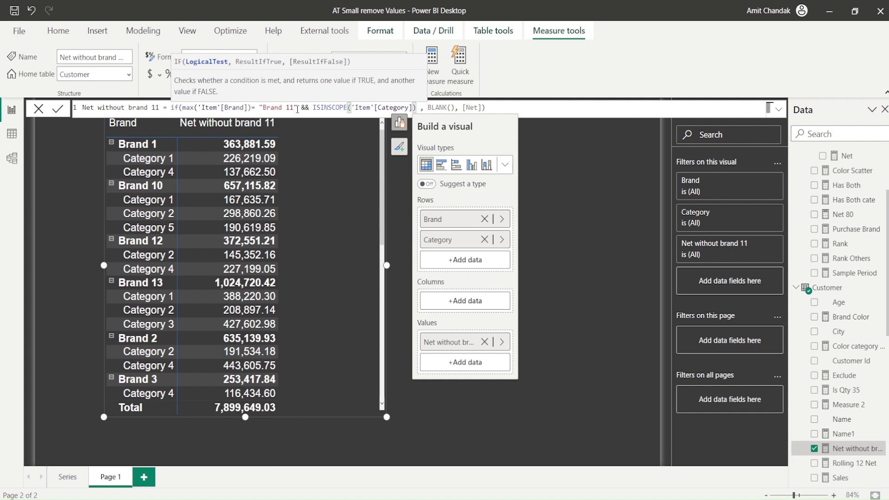
{"action": "key", "text": "Return"}
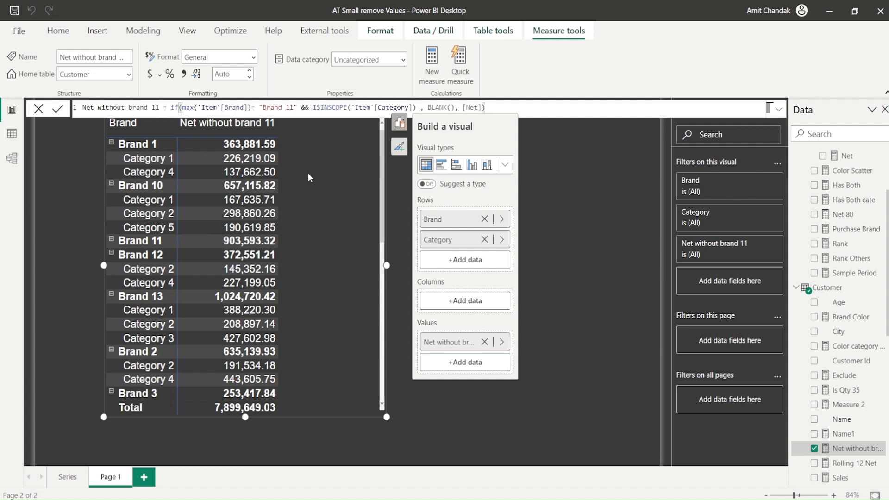
Change the brand comparison from = to <> "Brand 11" and commit the measure.
{"action": "left_click", "coordinate": [253, 108]}
{"action": "key", "text": "Delete"}
{"action": "type", "text": "<>"}
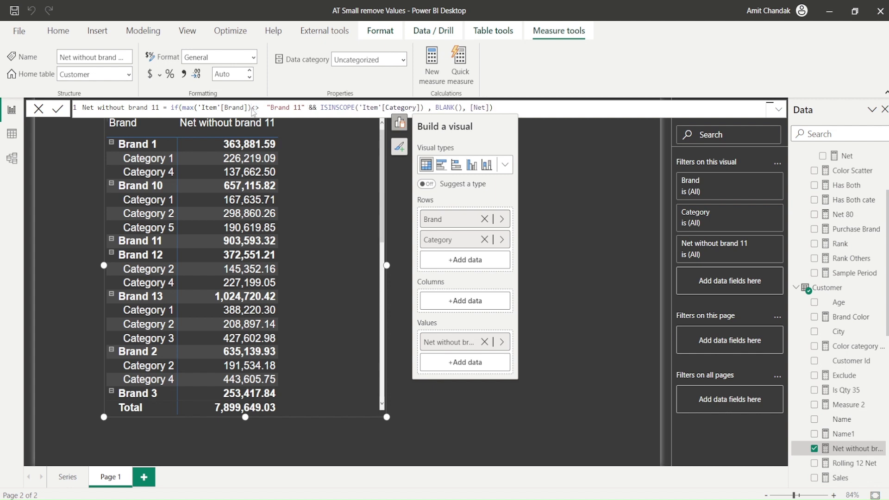
{"action": "key", "text": "Return"}
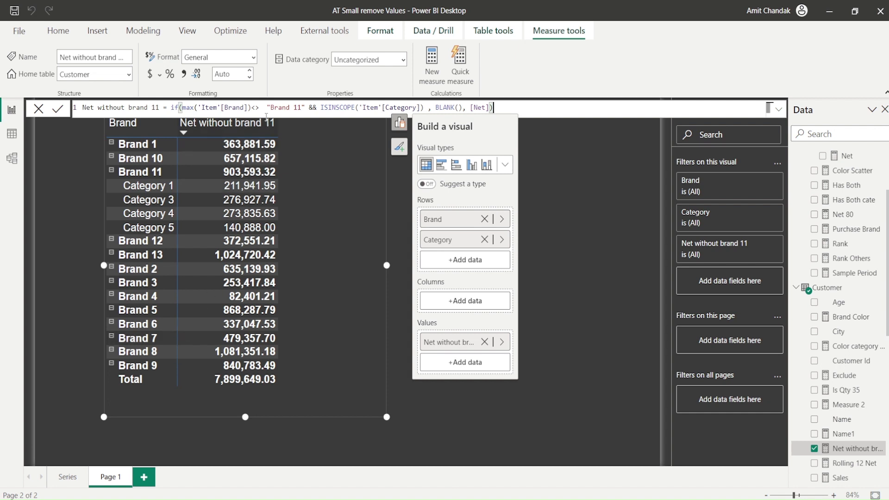
Replace the <> operator with IN and open a { list before "Brand 11".
{"action": "left_click", "coordinate": [256, 108]}
{"action": "key", "text": "Delete"}
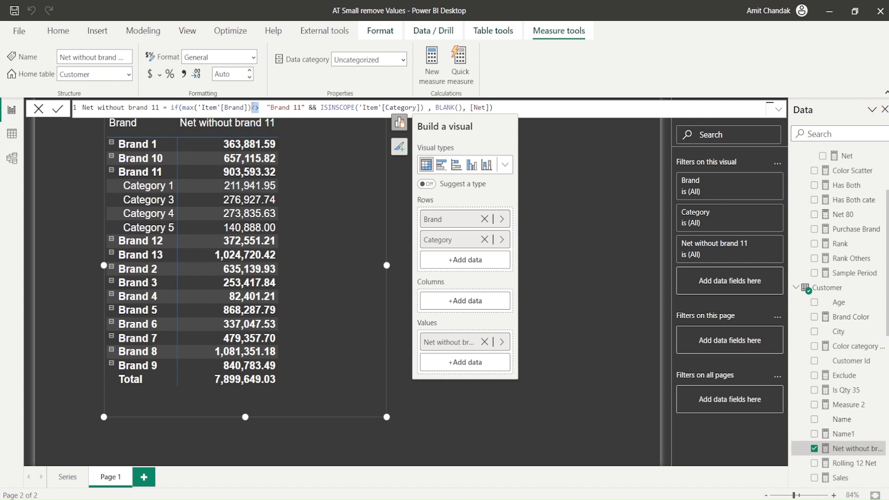
{"action": "type", "text": "in"}
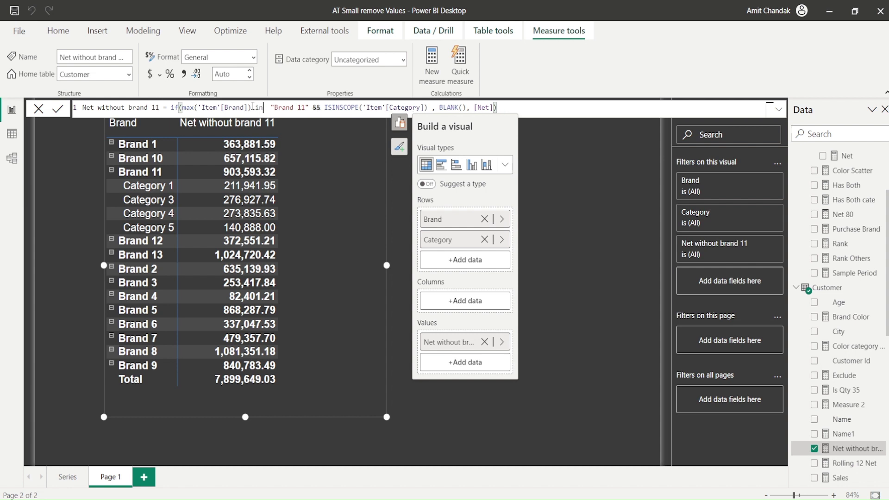
{"action": "key", "text": "Right"}
{"action": "key", "text": "Right"}
{"action": "type", "text": "{"}
{"action": "key", "text": "Right"}
Add "Brand 12" to the list, close it as {"Brand 11", "Brand 12"}, and commit.
{"action": "key", "text": "Left"}
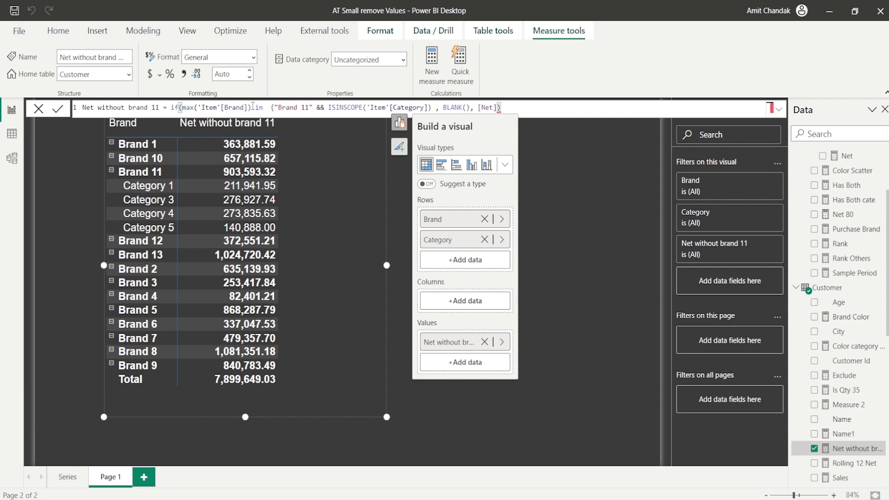
{"action": "key", "text": "shift+Right"}
{"action": "key", "text": "shift+Right"}
{"action": "key", "text": "shift+Right"}
{"action": "key", "text": "shift+Right"}
{"action": "key", "text": "shift+Right"}
{"action": "key", "text": "shift+Right"}
{"action": "key", "text": "shift+Right"}
{"action": "key", "text": "shift+Right"}
{"action": "key", "text": "shift+Right"}
{"action": "key", "text": "shift+Right"}
{"action": "key", "text": "ctrl+c"}
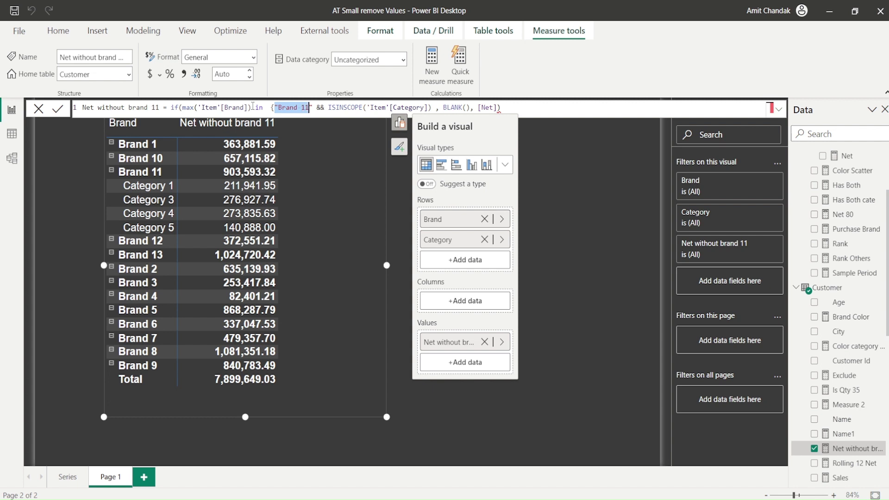
{"action": "key", "text": "Right"}
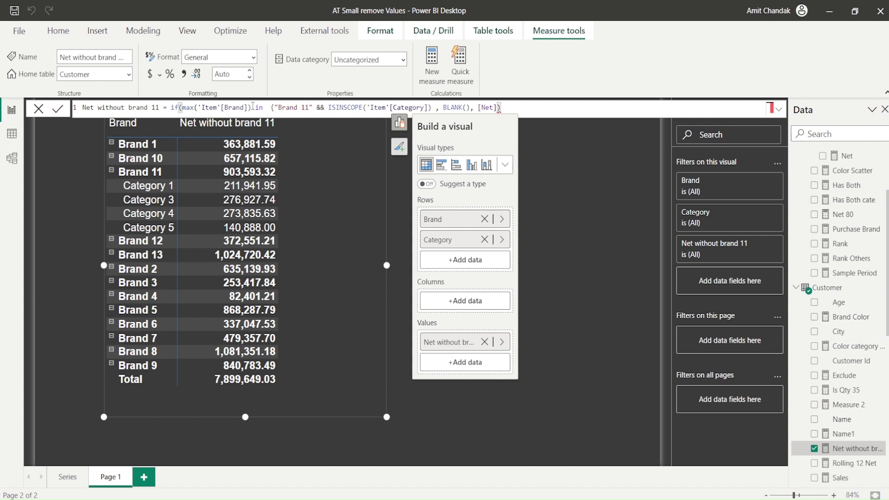
{"action": "type", "text": ","}
{"action": "key", "text": "ctrl+v"}
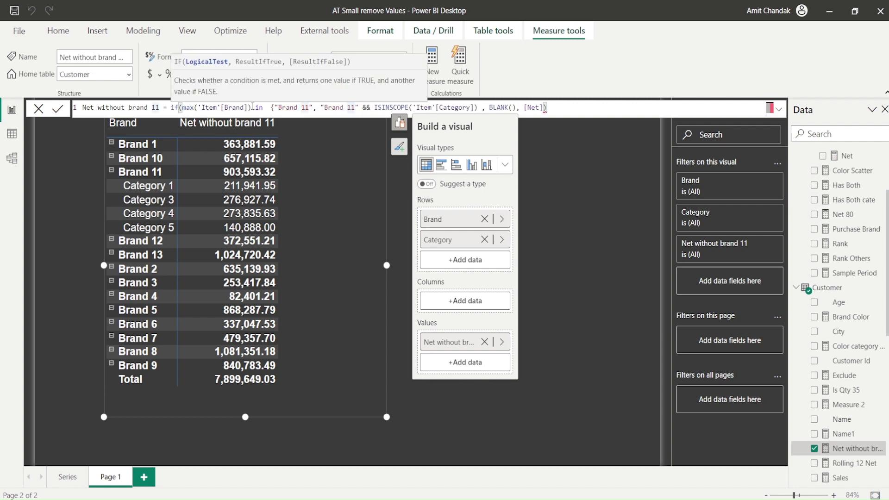
{"action": "key", "text": "BackSpace"}
{"action": "type", "text": "2\"}"}
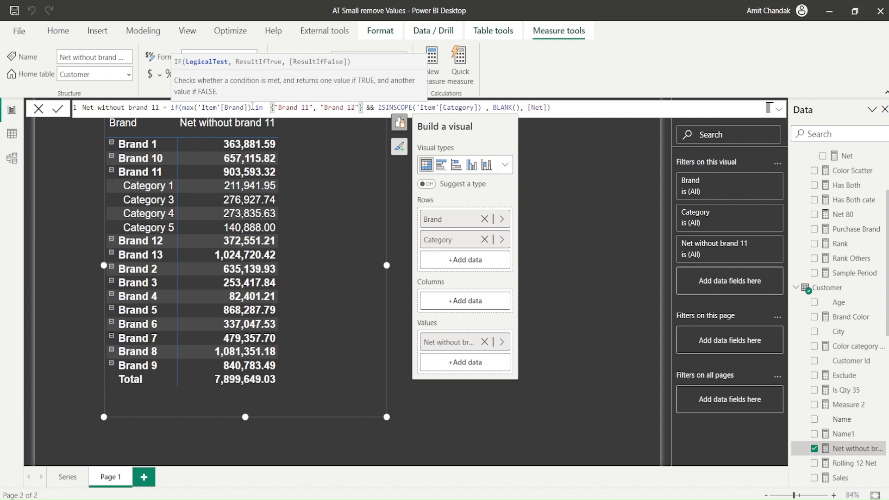
{"action": "key", "text": "Return"}
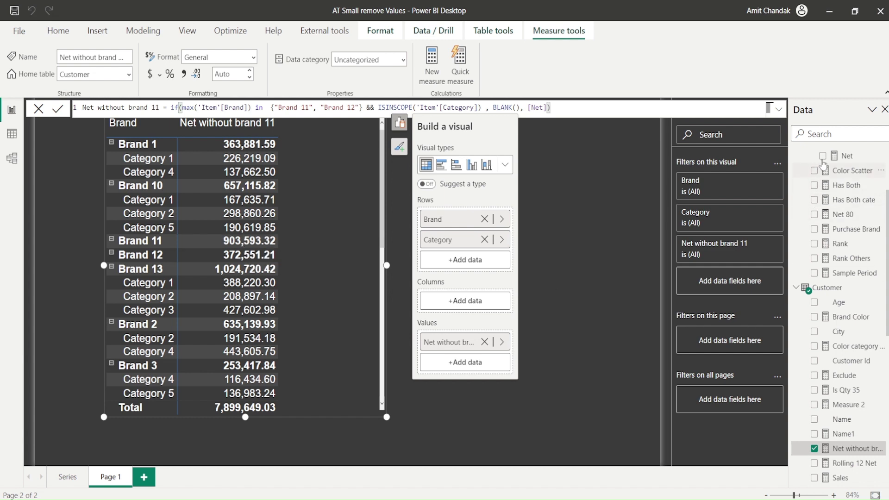
Add Net back beside Net without brand 11 and expand that measure's filter card.
{"action": "left_click_drag", "start_coordinate": [840, 160], "coordinate": [324, 209]}
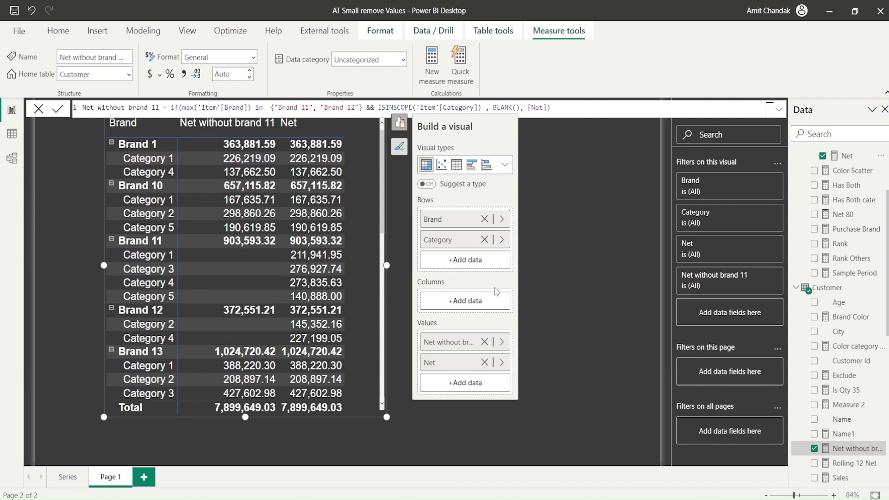
{"action": "mouse_move", "coordinate": [761, 277]}
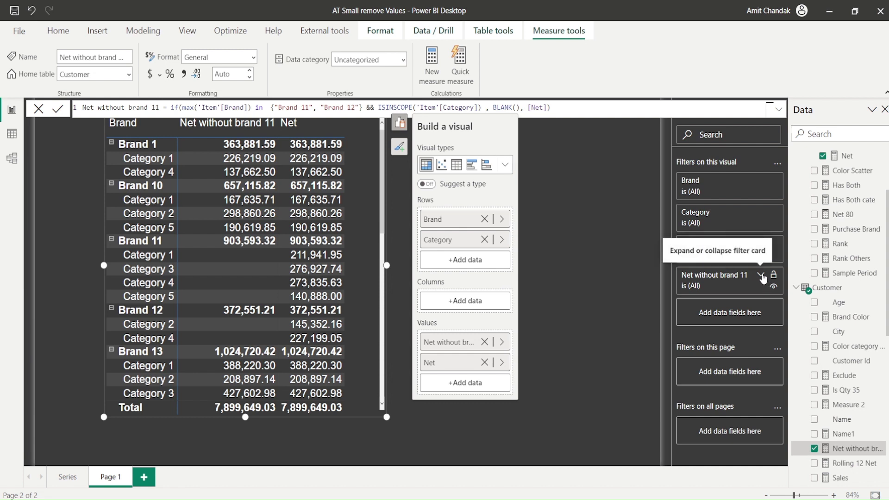
{"action": "left_click", "coordinate": [761, 275]}
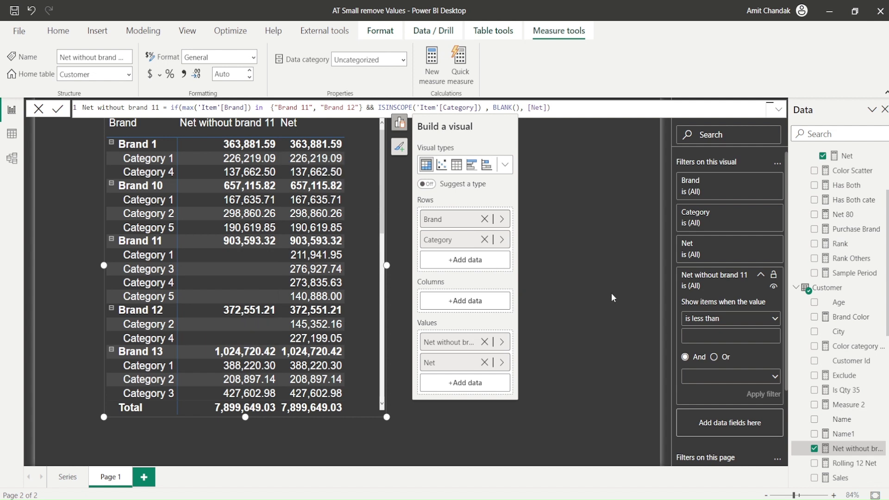
Set the Net without brand 11 filter to 'is not blank' and apply it.
{"action": "left_click", "coordinate": [691, 320]}
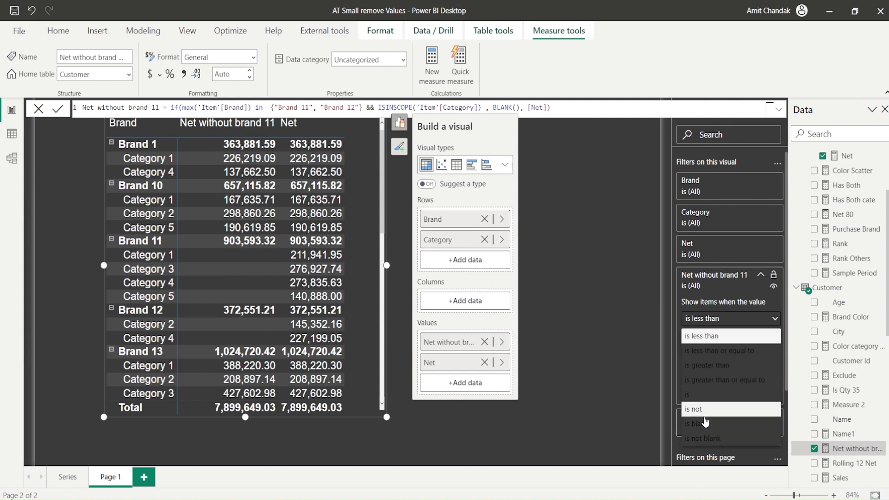
{"action": "left_click", "coordinate": [709, 437]}
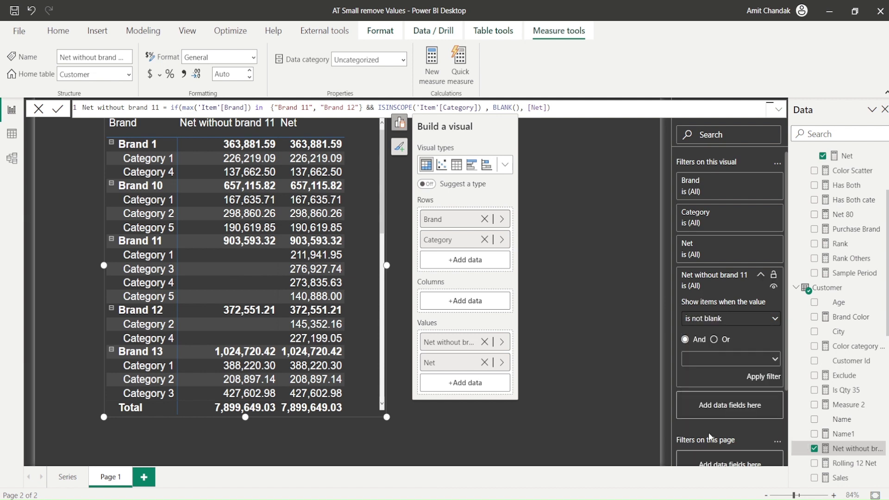
{"action": "left_click", "coordinate": [762, 376]}
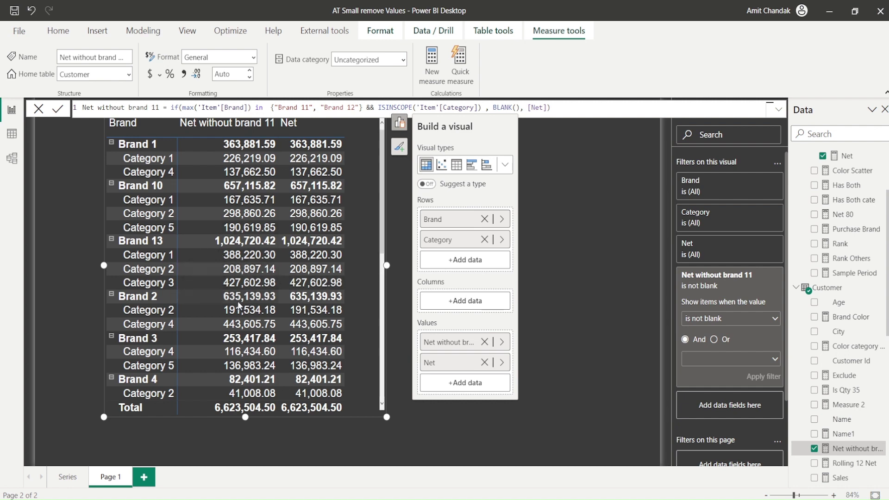
{"action": "scroll", "coordinate": [238, 303], "scroll_direction": "down", "scroll_amount": 10}
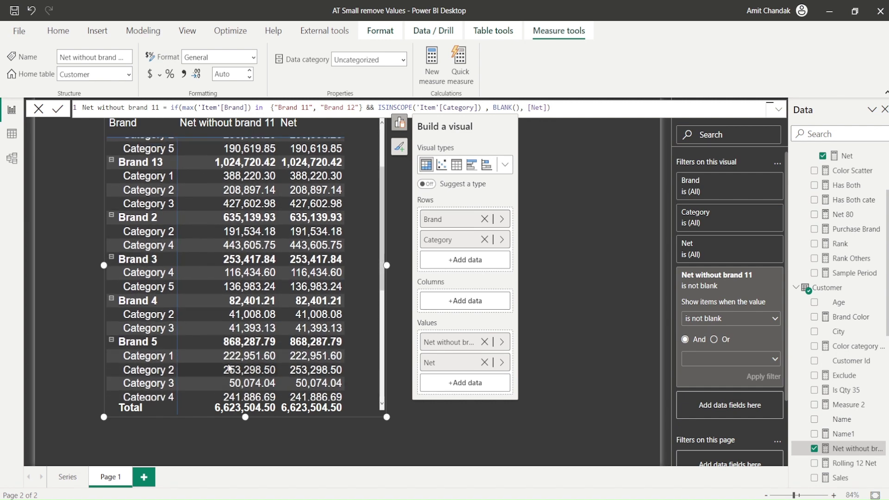
{"action": "scroll", "coordinate": [227, 361], "scroll_direction": "up", "scroll_amount": 10}
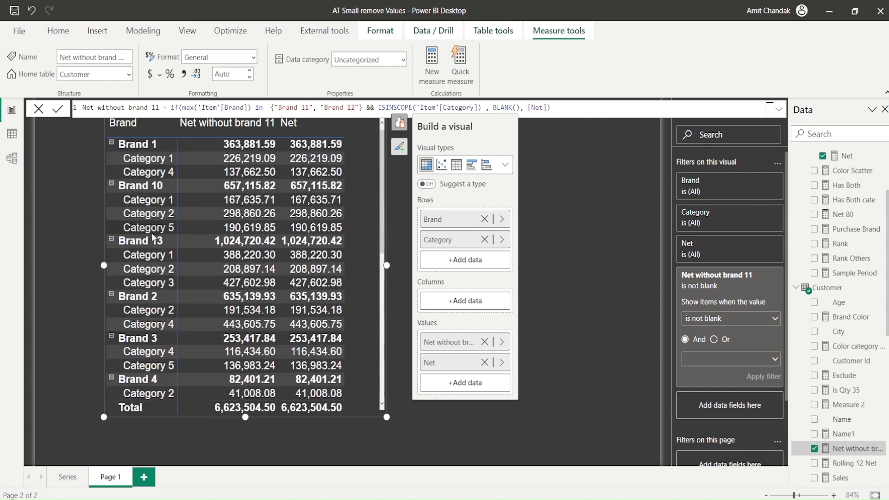
{"action": "scroll", "coordinate": [149, 280], "scroll_direction": "down", "scroll_amount": 5}
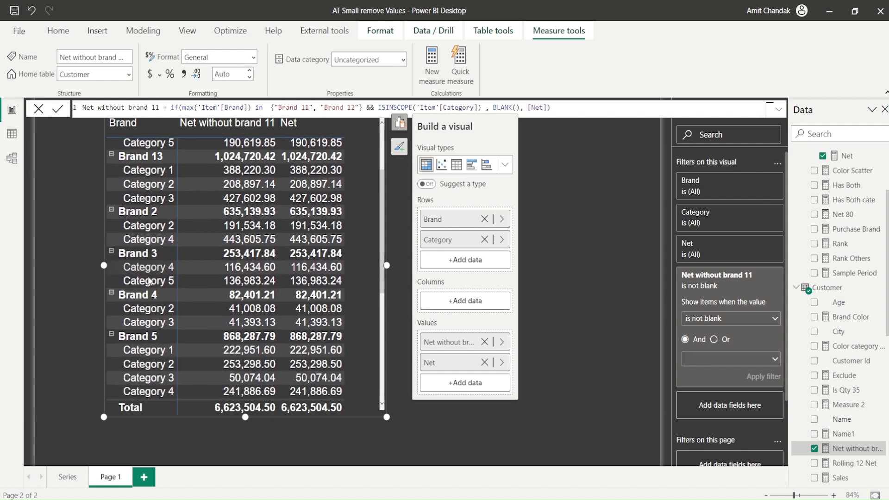
{"action": "scroll", "coordinate": [149, 281], "scroll_direction": "down", "scroll_amount": 3}
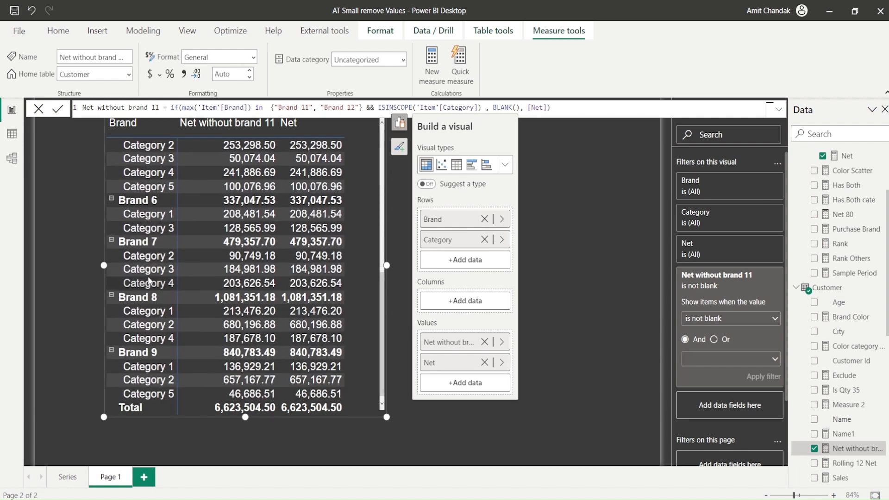
{"action": "scroll", "coordinate": [154, 373], "scroll_direction": "up", "scroll_amount": 8}
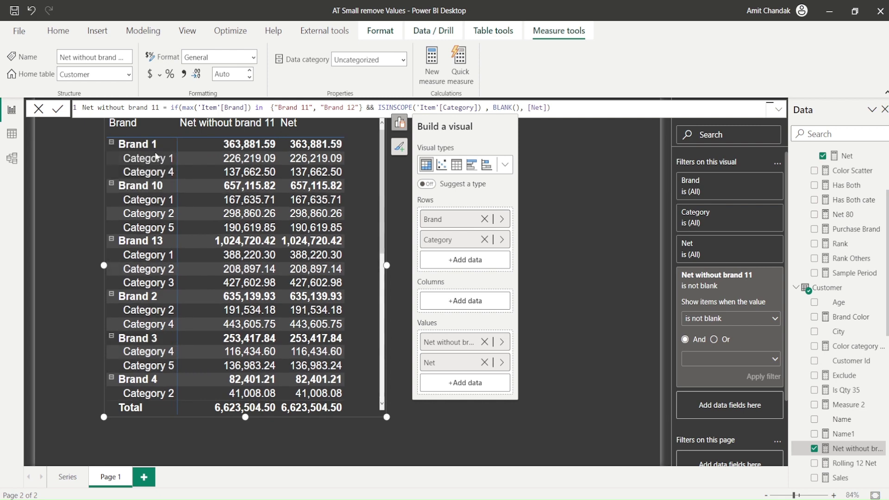
{"action": "scroll", "coordinate": [157, 287], "scroll_direction": "down", "scroll_amount": 8}
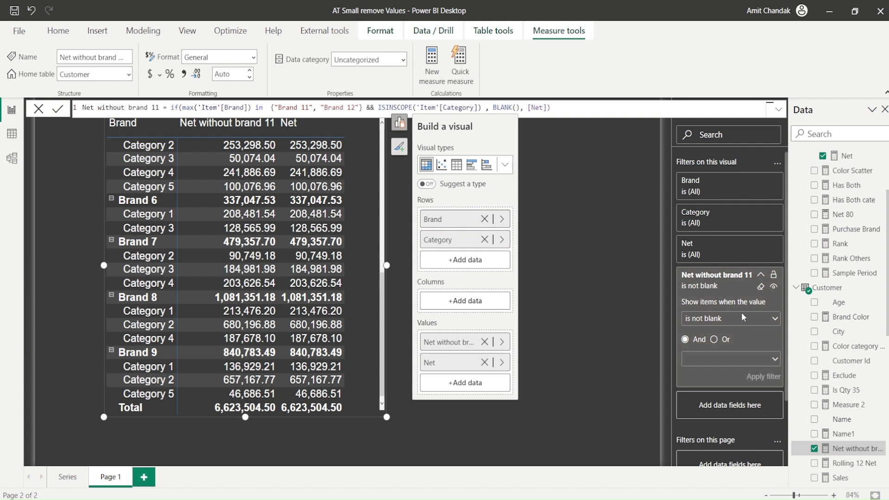
Clear the Net without brand 11 filter, restoring totals to 7,899,649.03, and view the matrix top.
{"action": "left_click", "coordinate": [760, 287]}
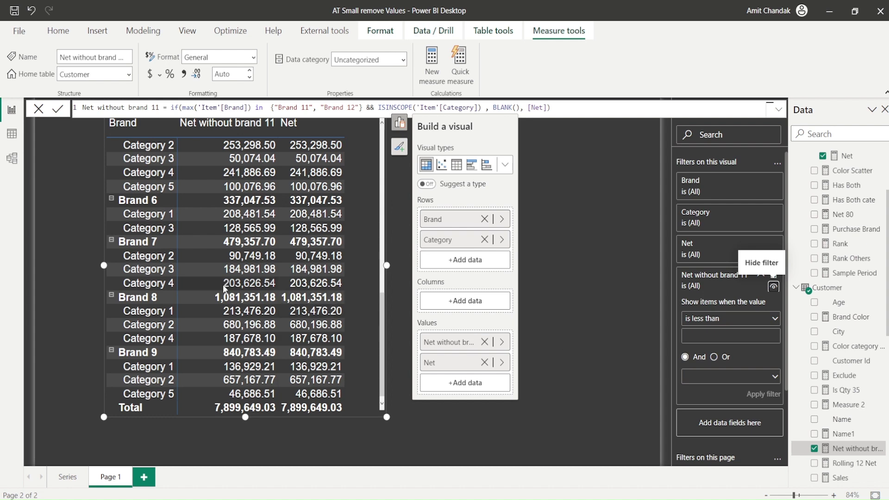
{"action": "scroll", "coordinate": [252, 328], "scroll_direction": "up", "scroll_amount": 1}
{"action": "scroll", "coordinate": [252, 328], "scroll_direction": "up", "scroll_amount": 10}
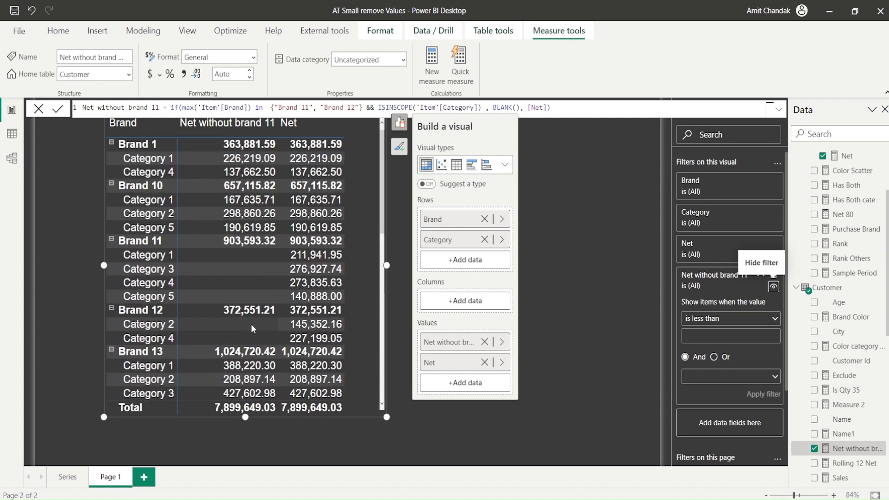